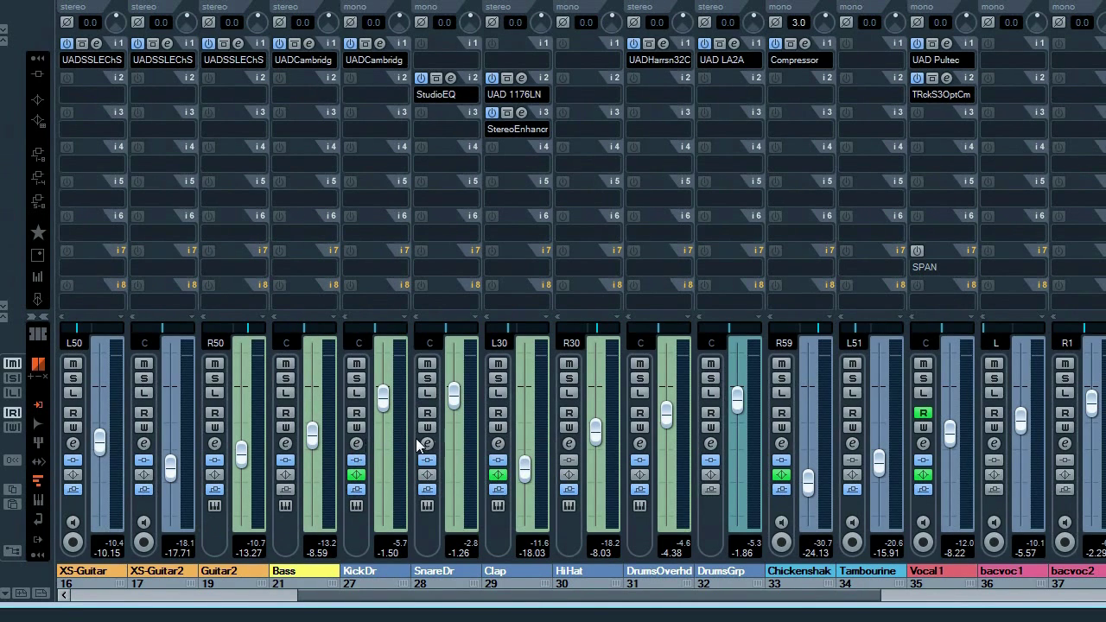
Step: View the KickDr channel's built-in EQ curve in its Channel Settings, then close the window
{"action": "left_click", "coordinate": [357, 444]}
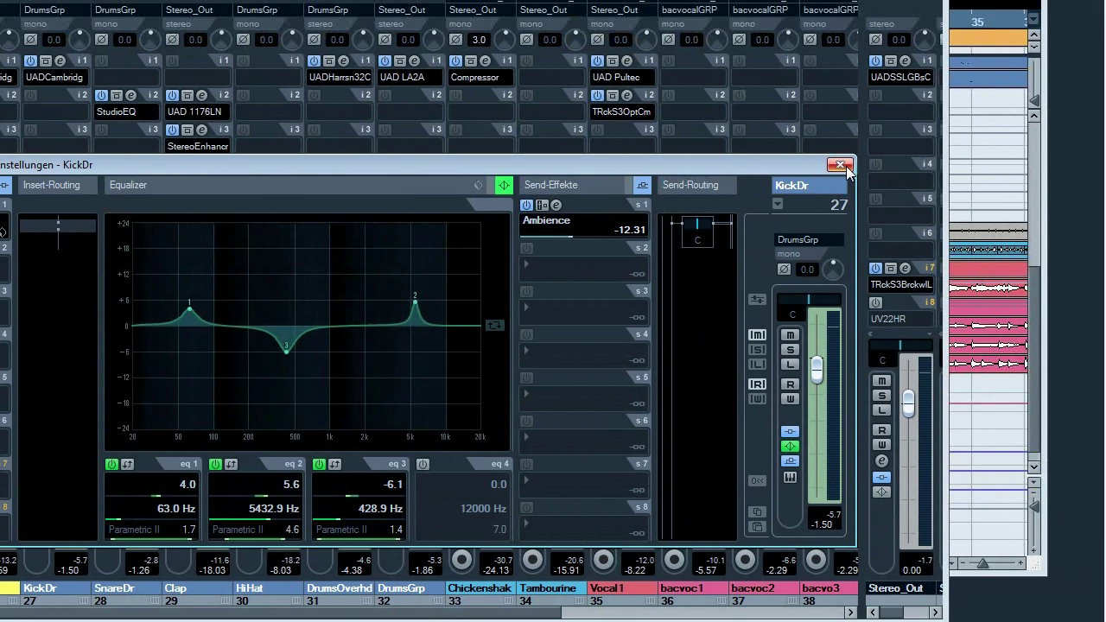
{"action": "left_click", "coordinate": [1005, 147]}
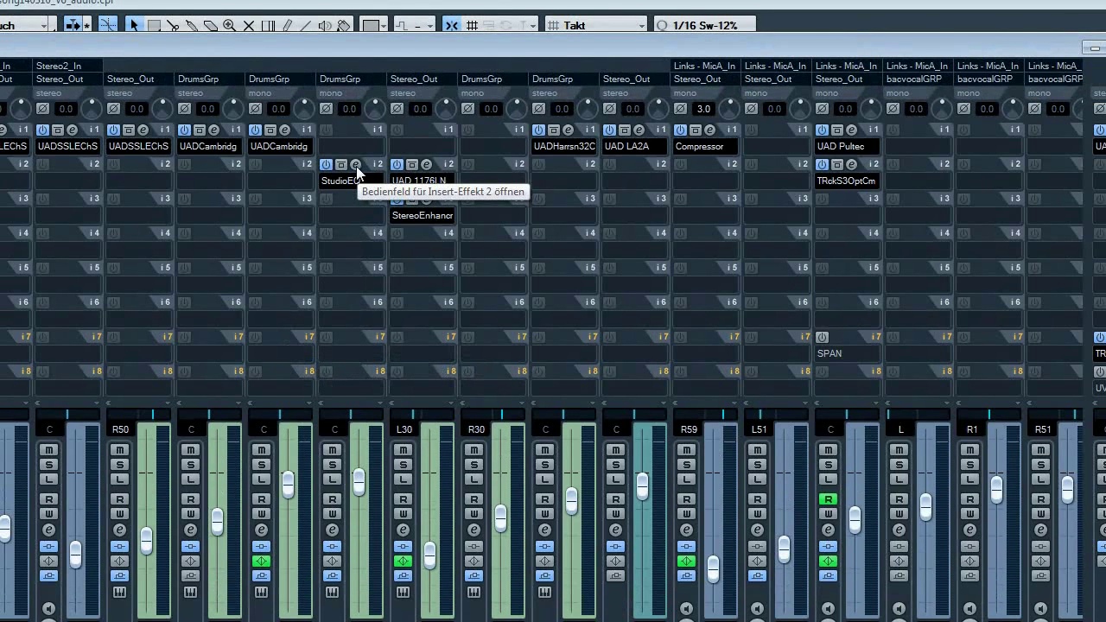
Step: Inspect the StudioEQ on SnareDr's insert 2, then close it
{"action": "left_click", "coordinate": [356, 165]}
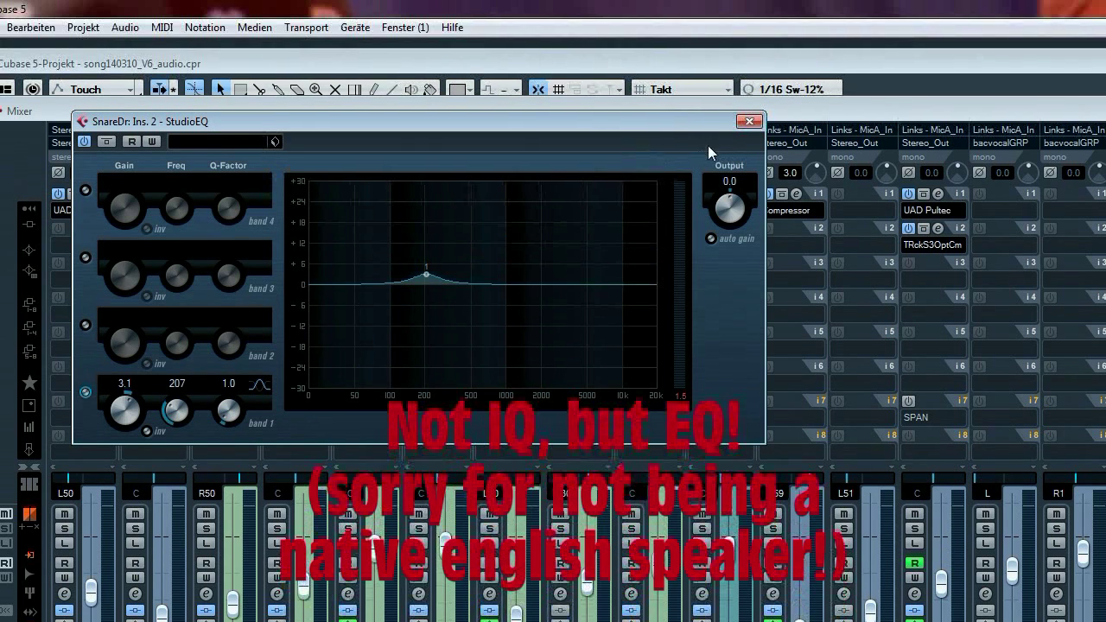
{"action": "left_click", "coordinate": [750, 121]}
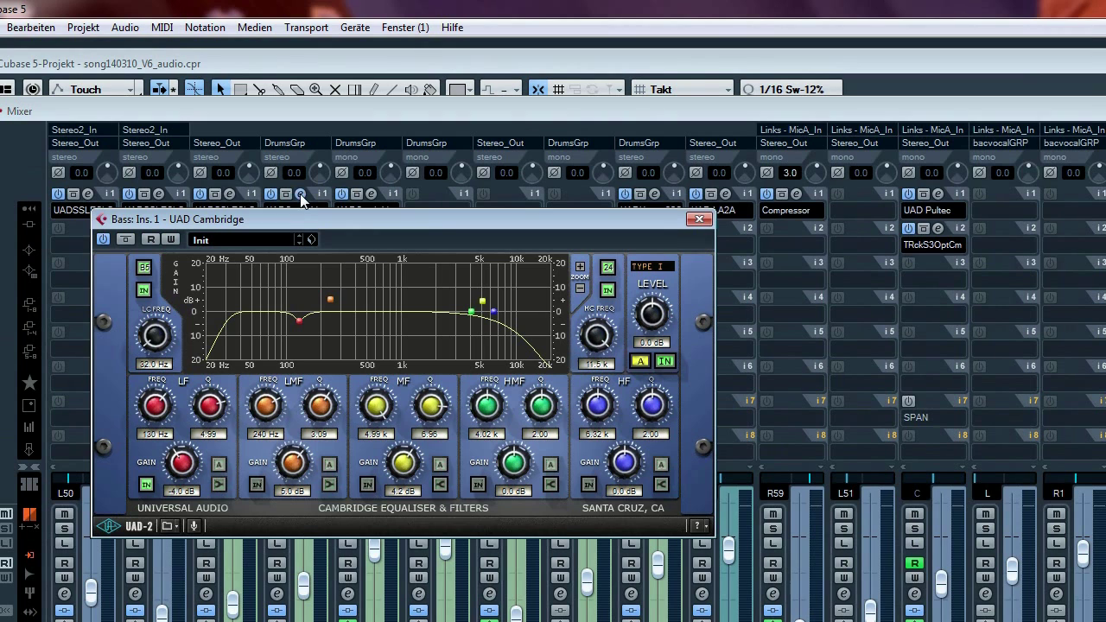
Step: Center the Bass channel's UAD Cambridge window and reveal its low-cut filter slope options
{"action": "left_click_drag", "start_coordinate": [376, 220], "coordinate": [528, 272]}
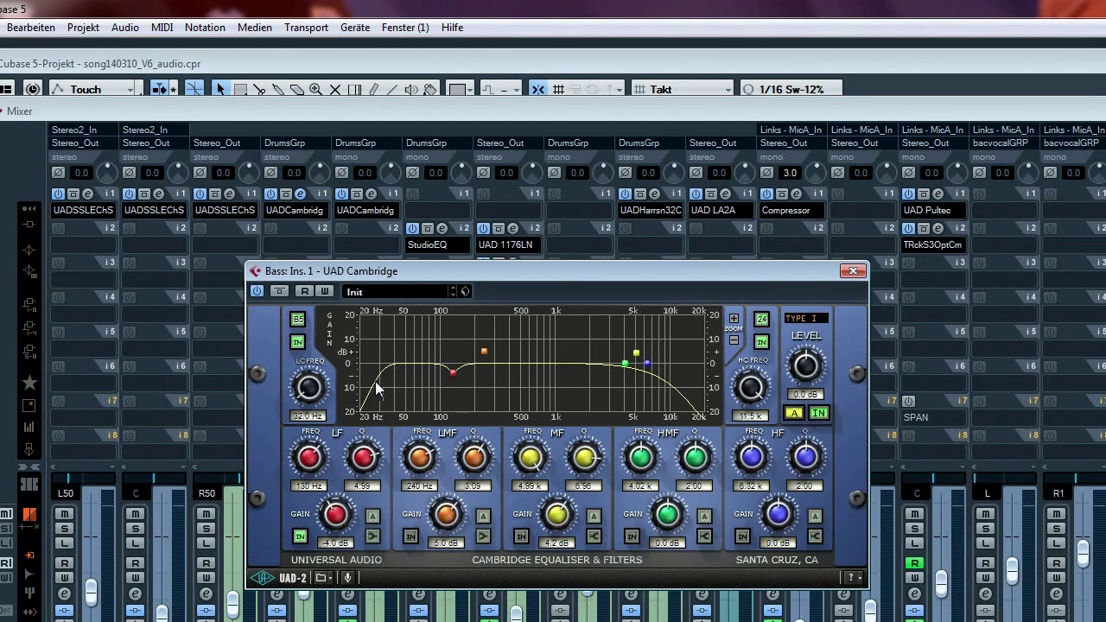
{"action": "left_click", "coordinate": [298, 319]}
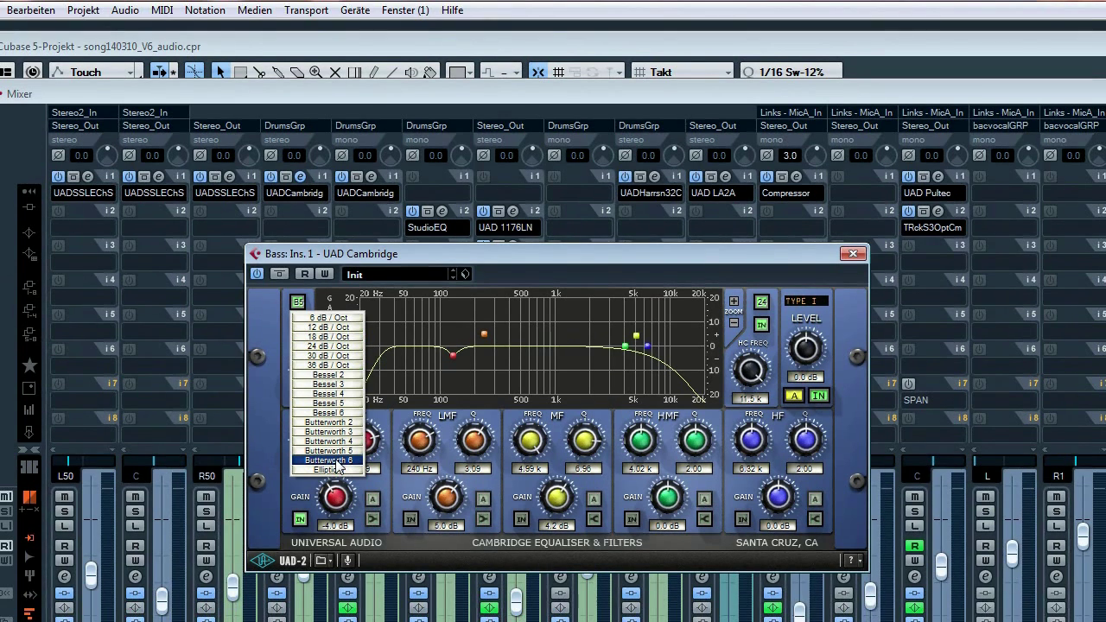
{"action": "left_click", "coordinate": [465, 257]}
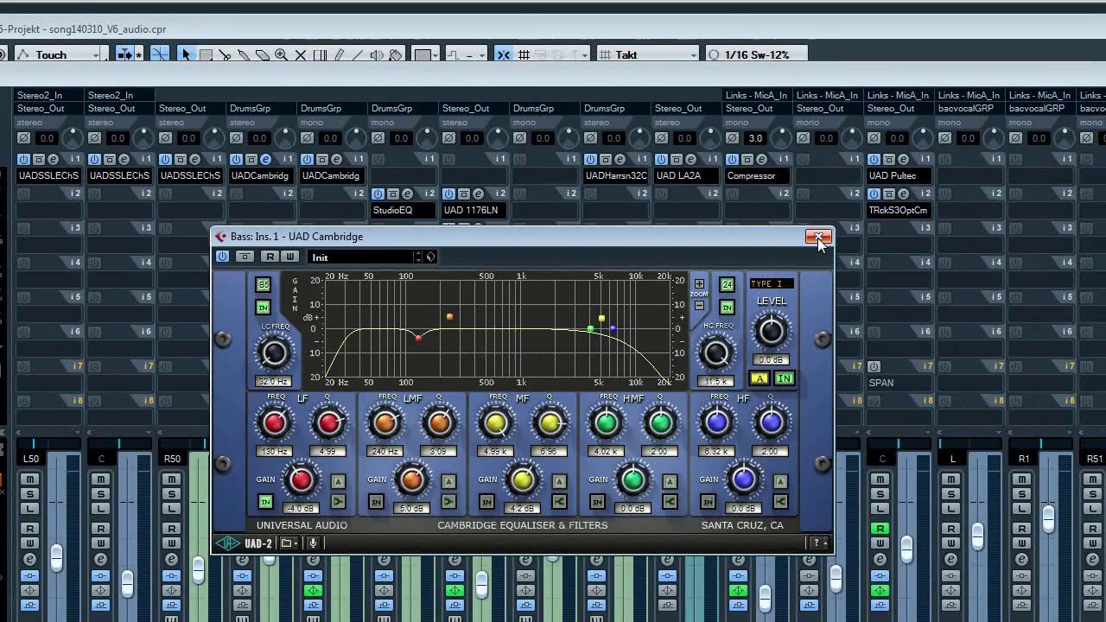
Step: Close the Cambridge EQ, then inspect Vocal1's UAD Pultec centred on screen and close it
{"action": "left_click", "coordinate": [818, 238]}
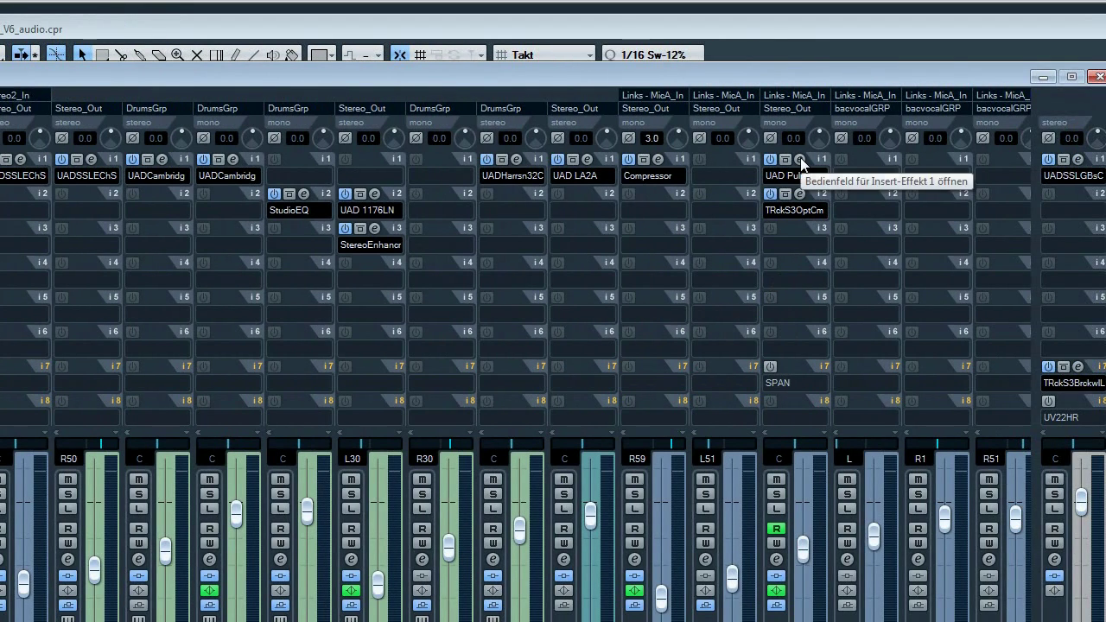
{"action": "left_click", "coordinate": [800, 159]}
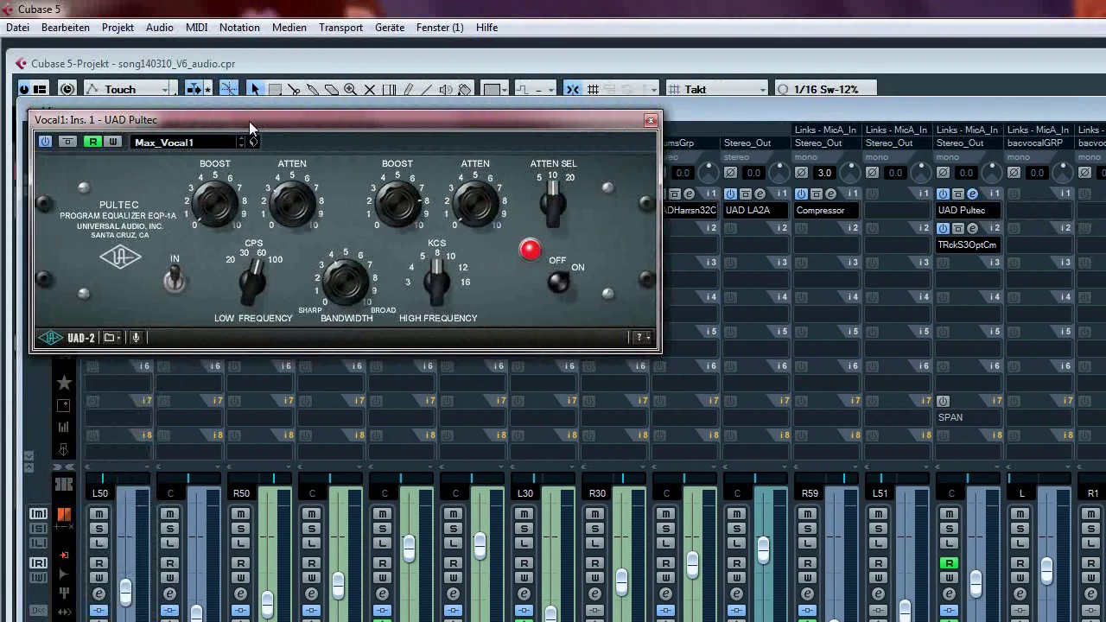
{"action": "left_click_drag", "start_coordinate": [67, 90], "coordinate": [296, 201]}
{"action": "left_click_drag", "start_coordinate": [478, 232], "coordinate": [579, 258]}
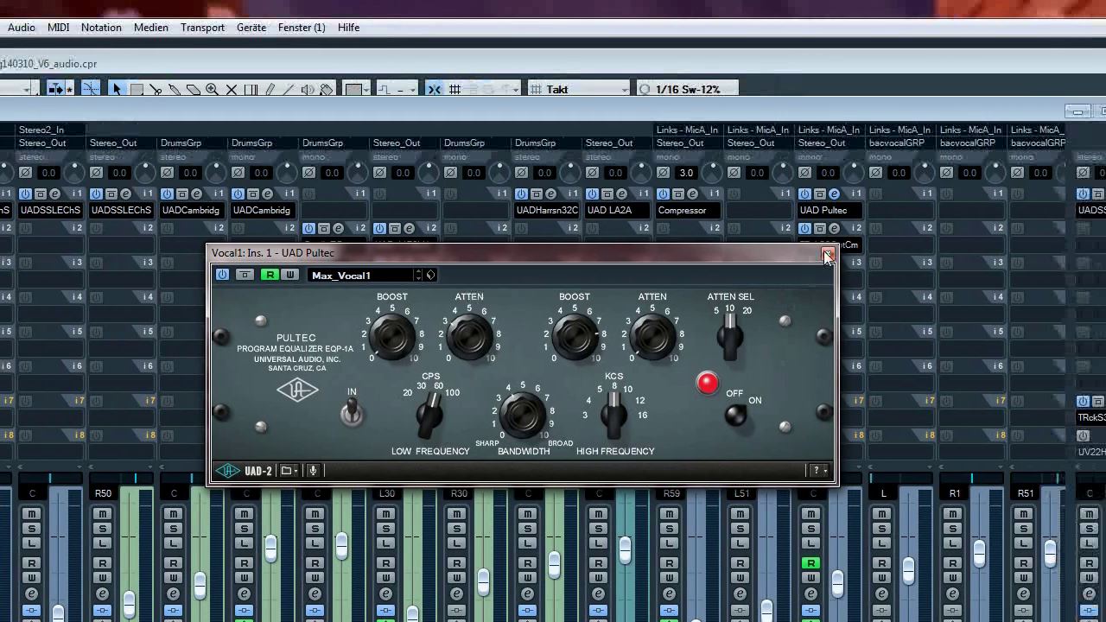
{"action": "left_click", "coordinate": [828, 254]}
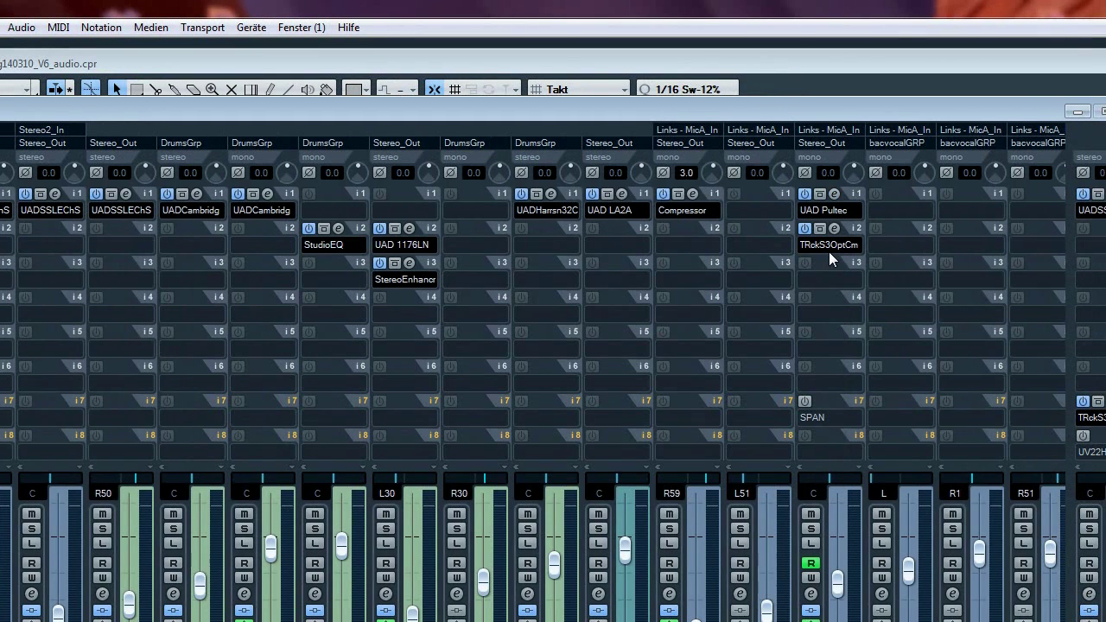
{"action": "left_click", "coordinate": [552, 193]}
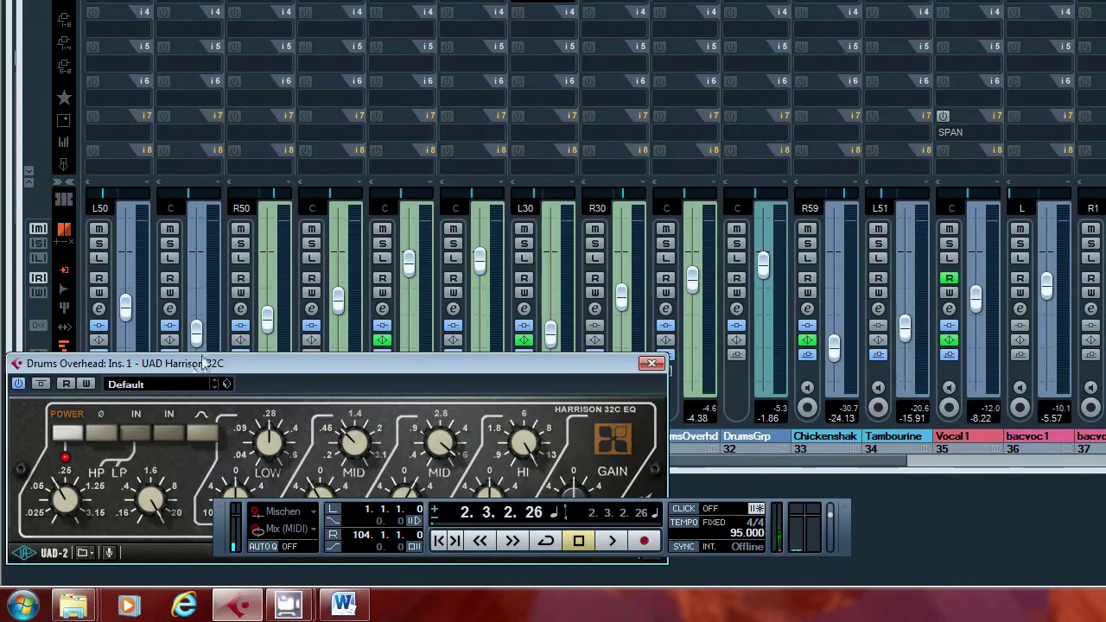
{"action": "left_click_drag", "start_coordinate": [193, 379], "coordinate": [501, 125]}
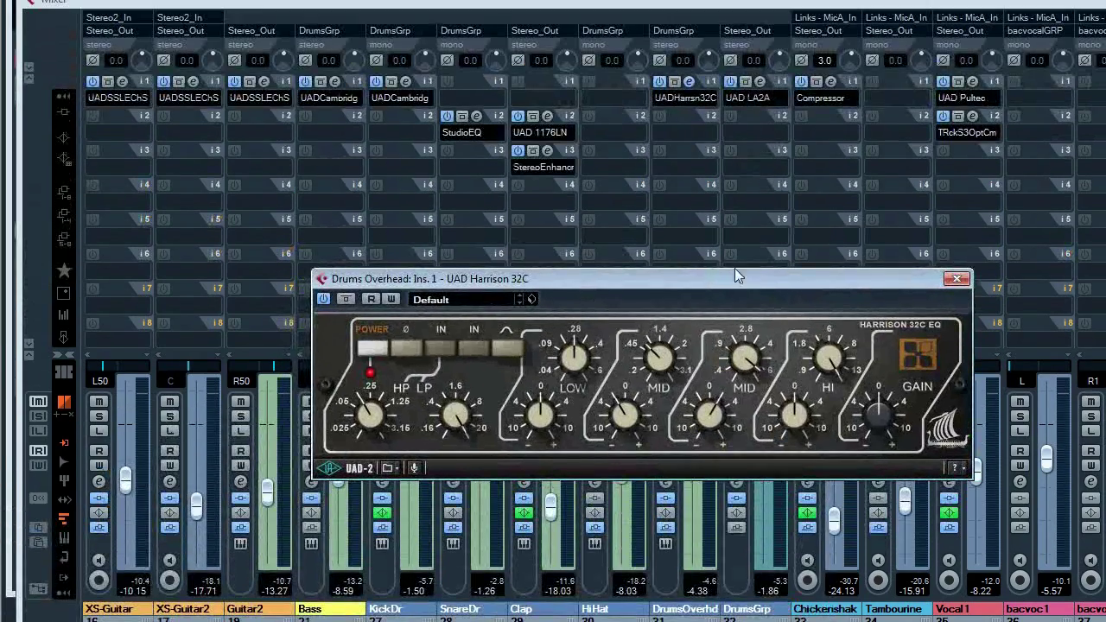
{"action": "left_click_drag", "start_coordinate": [717, 270], "coordinate": [680, 161]}
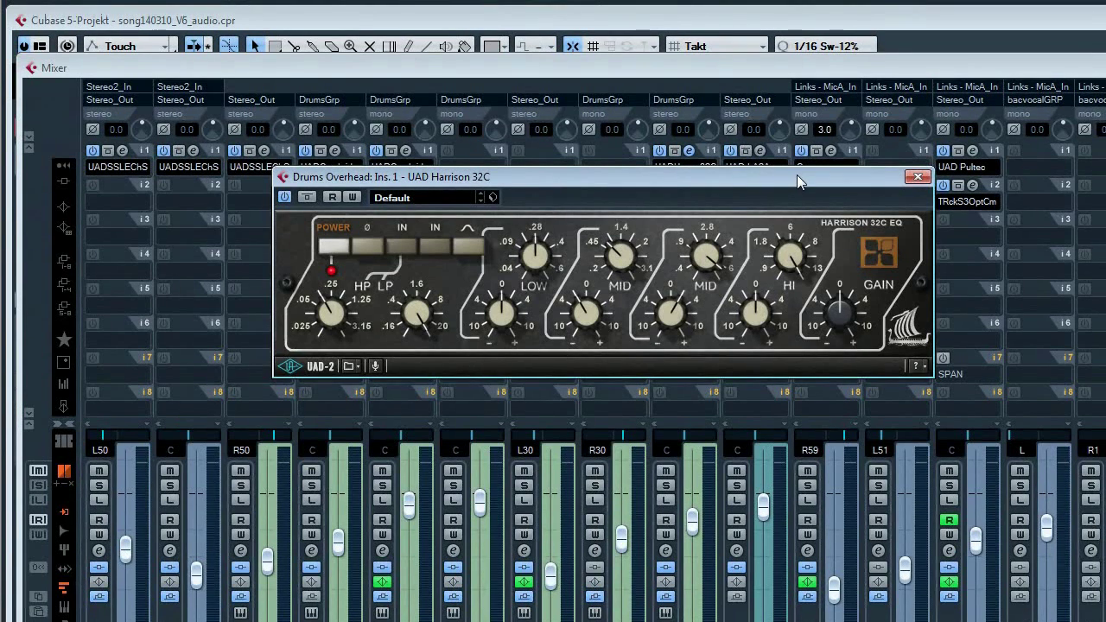
{"action": "left_click_drag", "start_coordinate": [796, 157], "coordinate": [740, 183]}
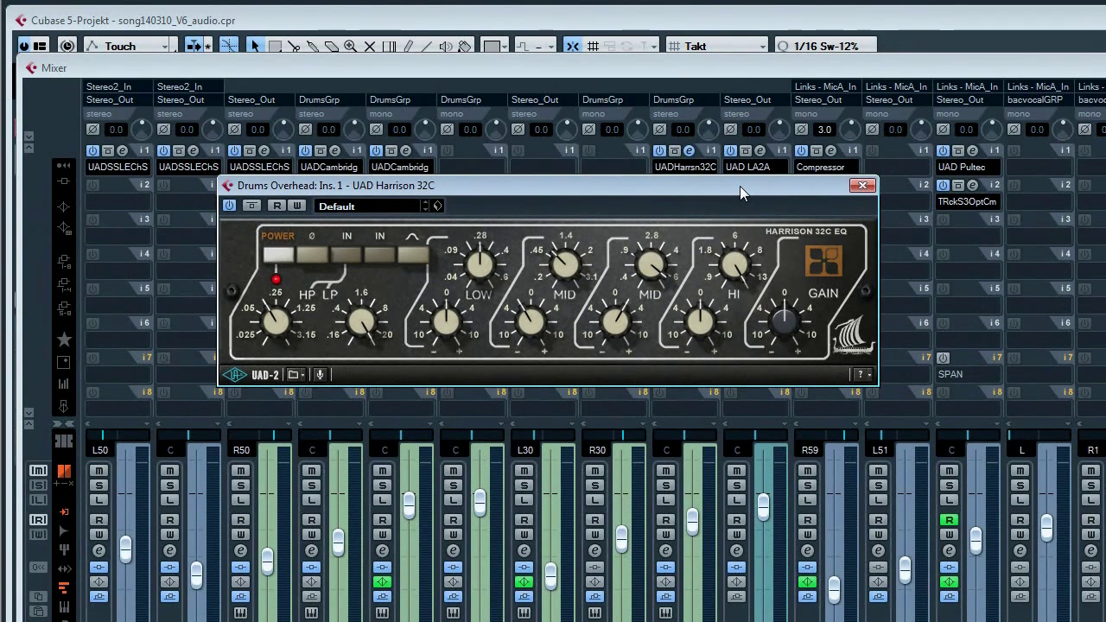
{"action": "left_click_drag", "start_coordinate": [740, 186], "coordinate": [671, 139]}
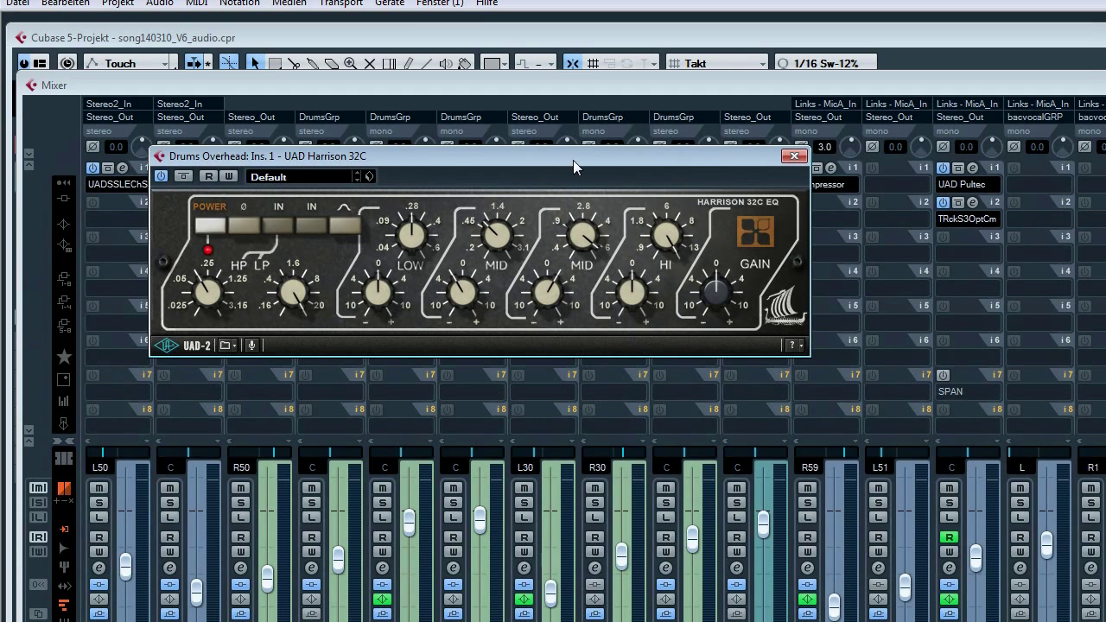
{"action": "left_click_drag", "start_coordinate": [573, 160], "coordinate": [574, 200]}
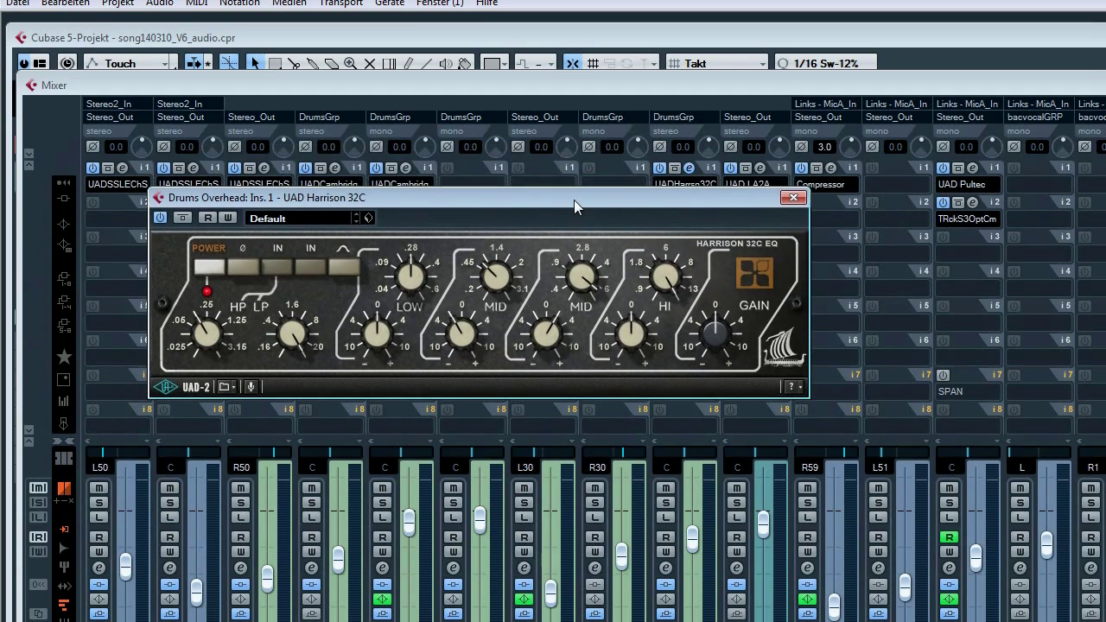
{"action": "left_click", "coordinate": [793, 198]}
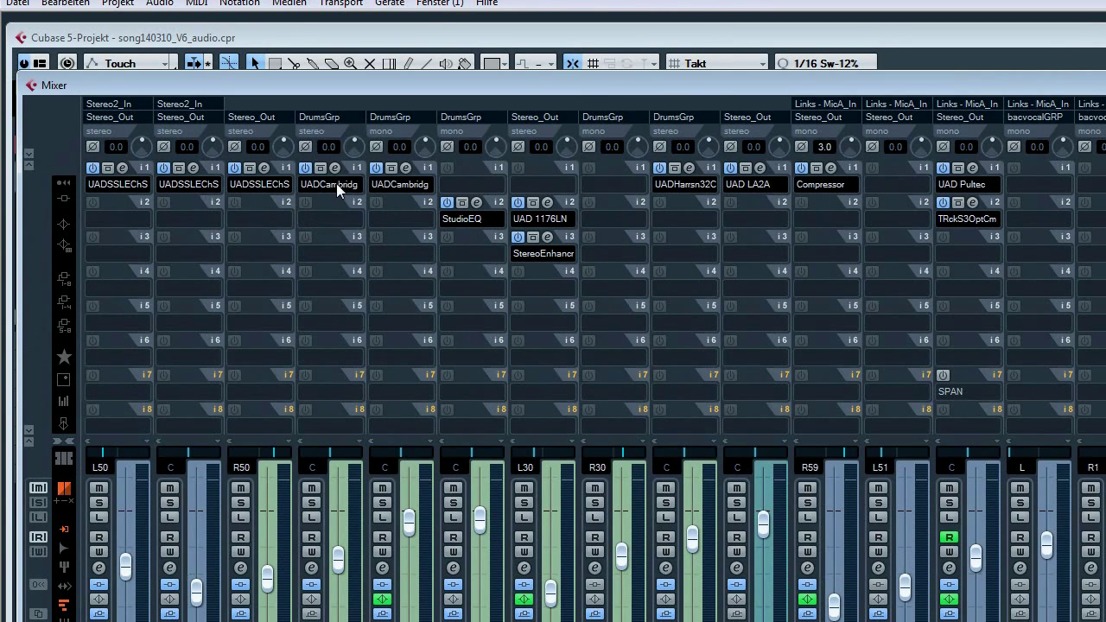
Step: Inspect Guitar2's UAD SSL E Channel Strip, then close it and the mixer
{"action": "left_click", "coordinate": [265, 169]}
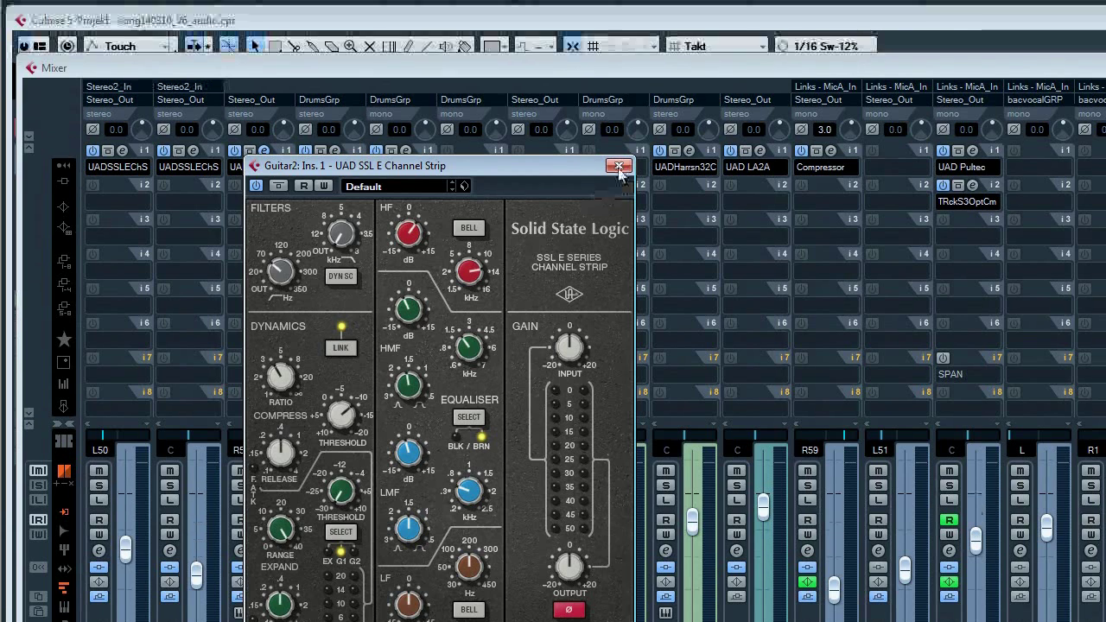
{"action": "left_click", "coordinate": [618, 131]}
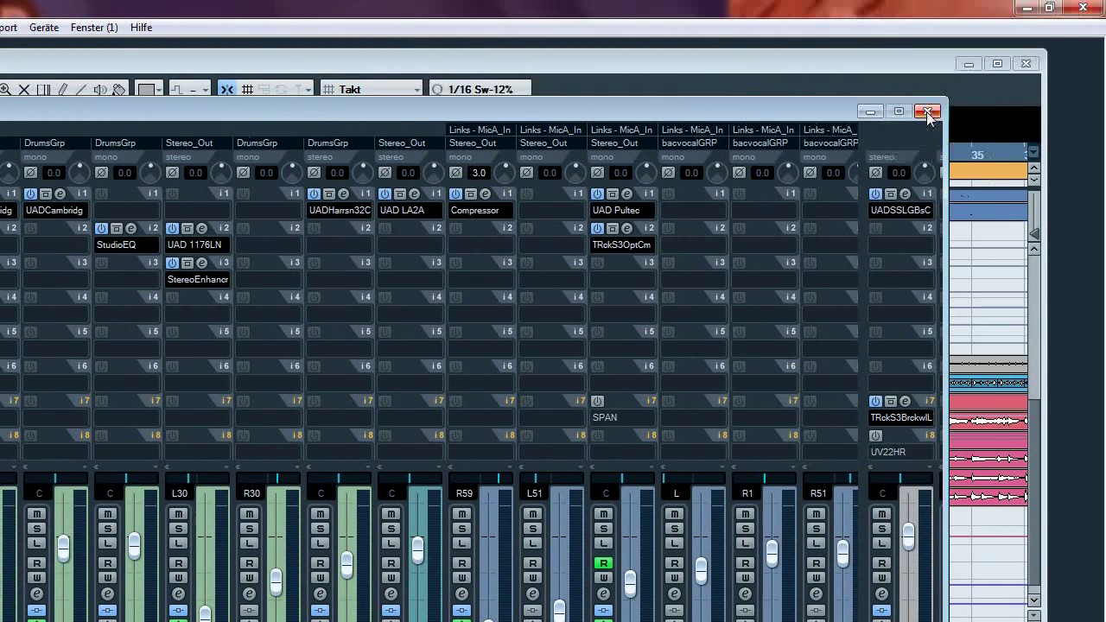
{"action": "left_click", "coordinate": [927, 113]}
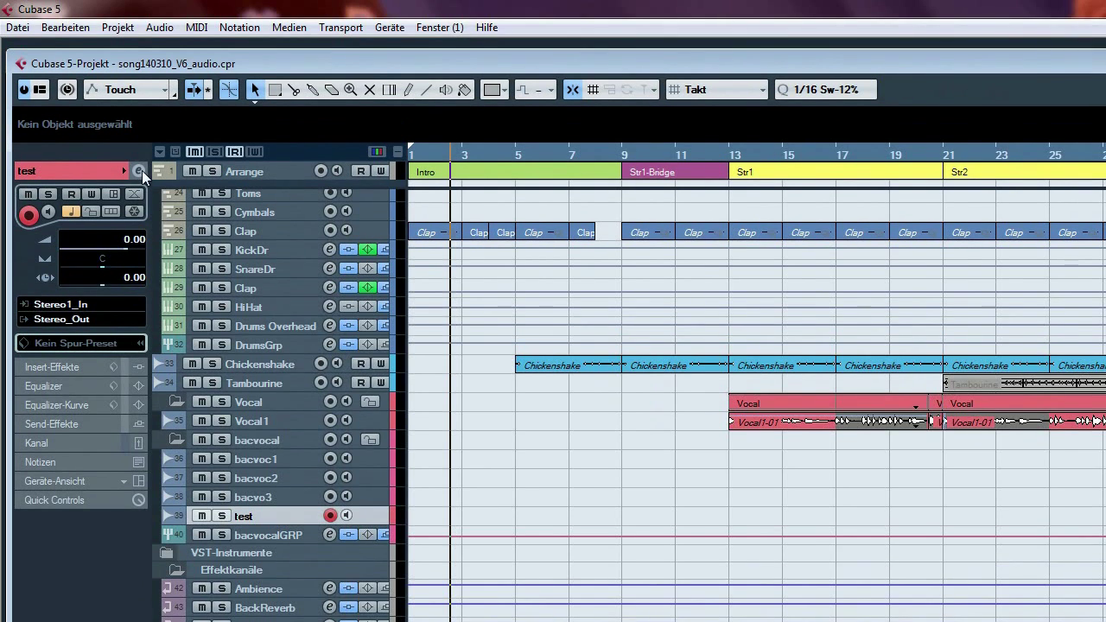
Step: In the test channel settings, power on TRackS3 Lin Phase EQ in slot 1 and inspect its editor
{"action": "left_click", "coordinate": [138, 101]}
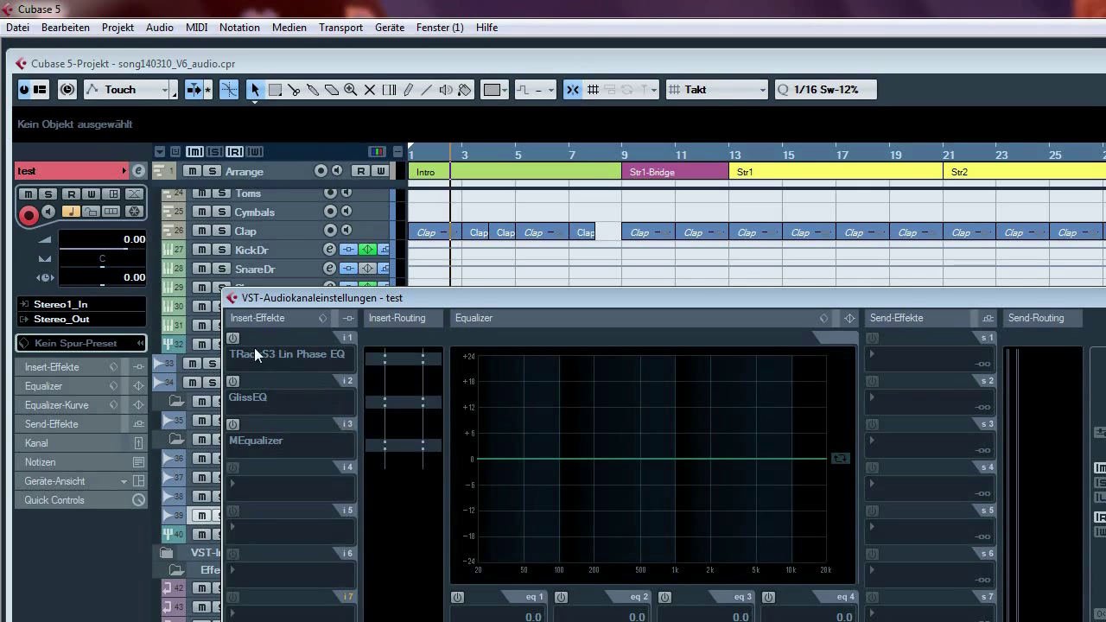
{"action": "left_click", "coordinate": [232, 339]}
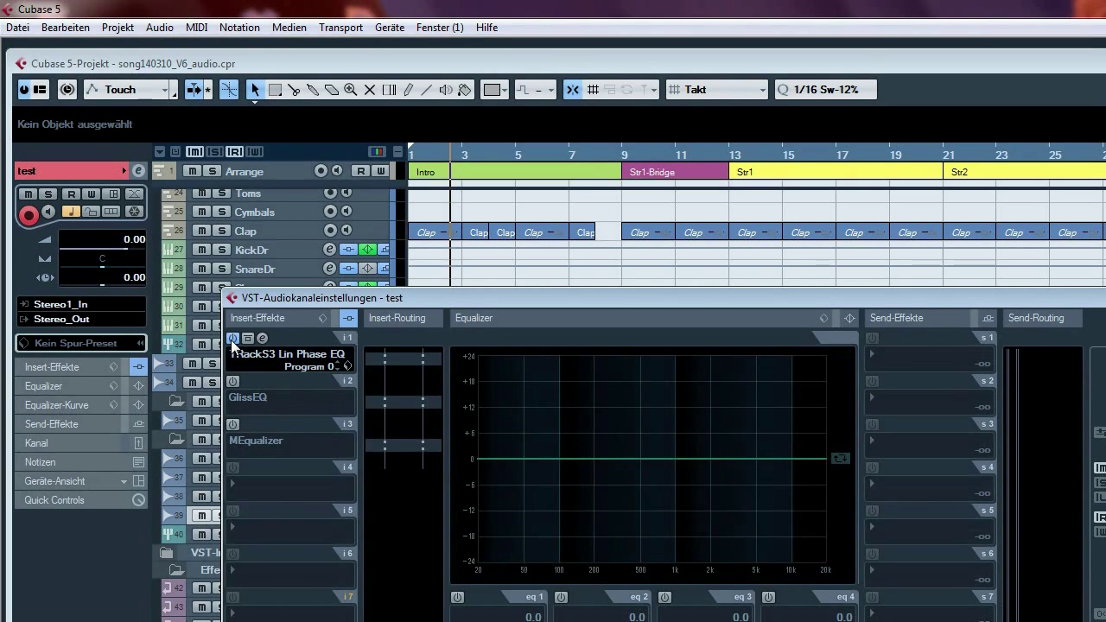
{"action": "left_click", "coordinate": [263, 338]}
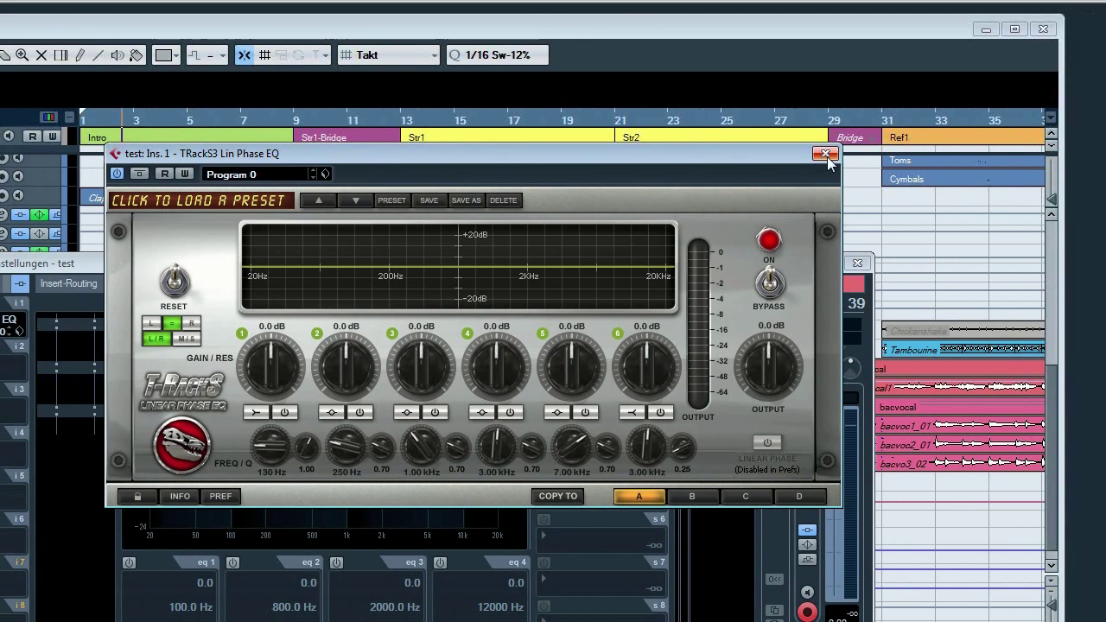
{"action": "left_click", "coordinate": [826, 156]}
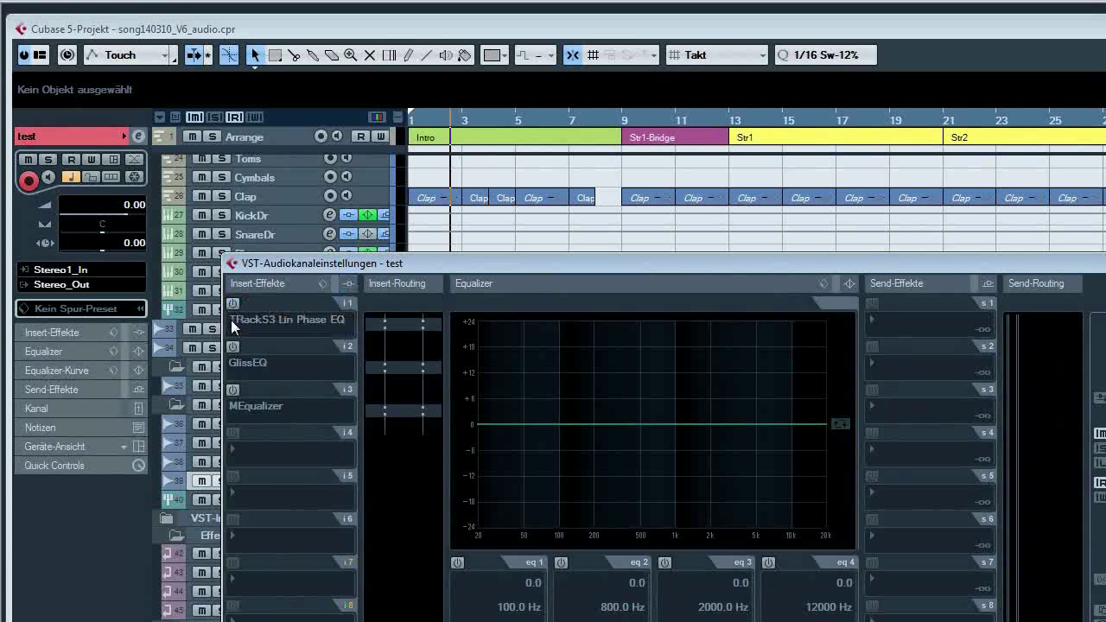
Step: Power on the GlissEQ insert in slot 2 and open its editor
{"action": "left_click", "coordinate": [234, 346]}
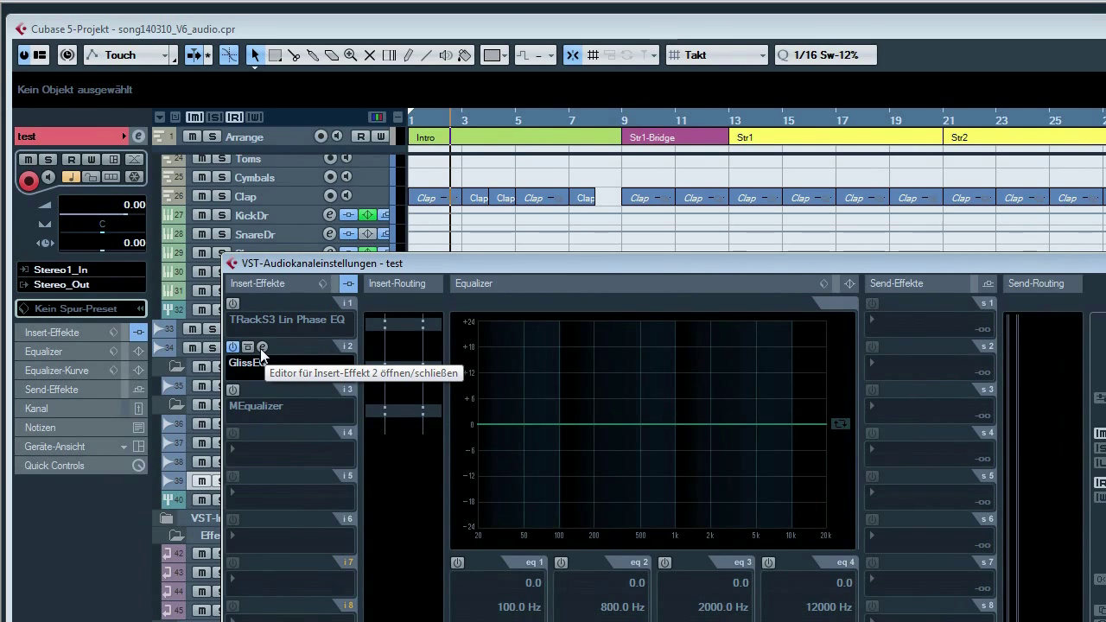
{"action": "left_click", "coordinate": [262, 348]}
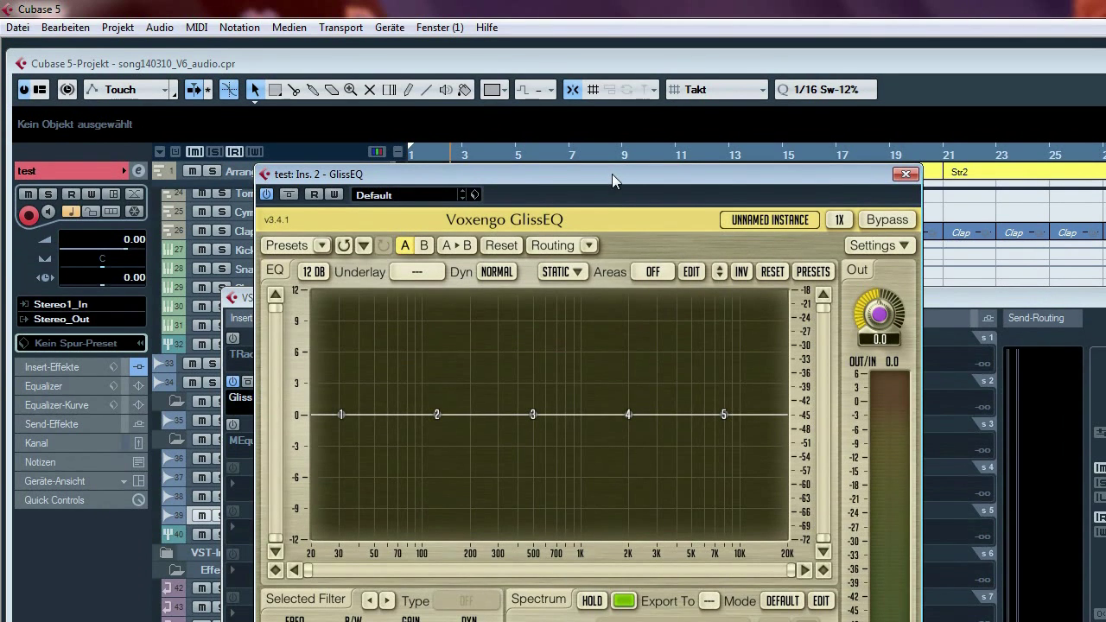
{"action": "left_click_drag", "start_coordinate": [612, 139], "coordinate": [718, 22]}
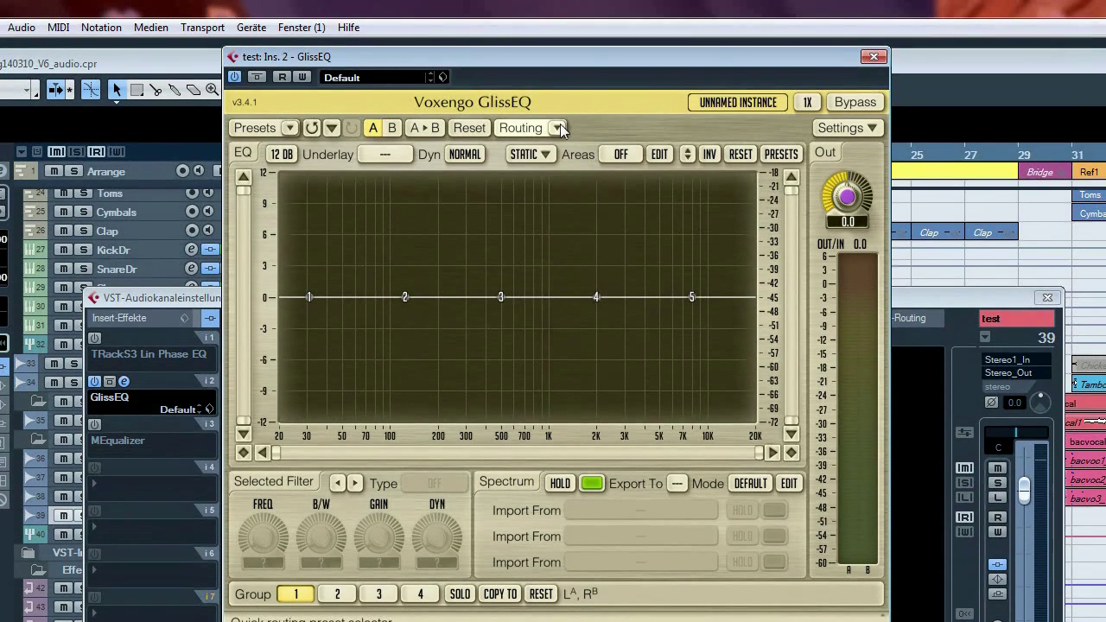
Step: Try Mid-Side Stereo routing, revert to Default Stereo, then open the Static Spectrums Editor
{"action": "left_click", "coordinate": [558, 128]}
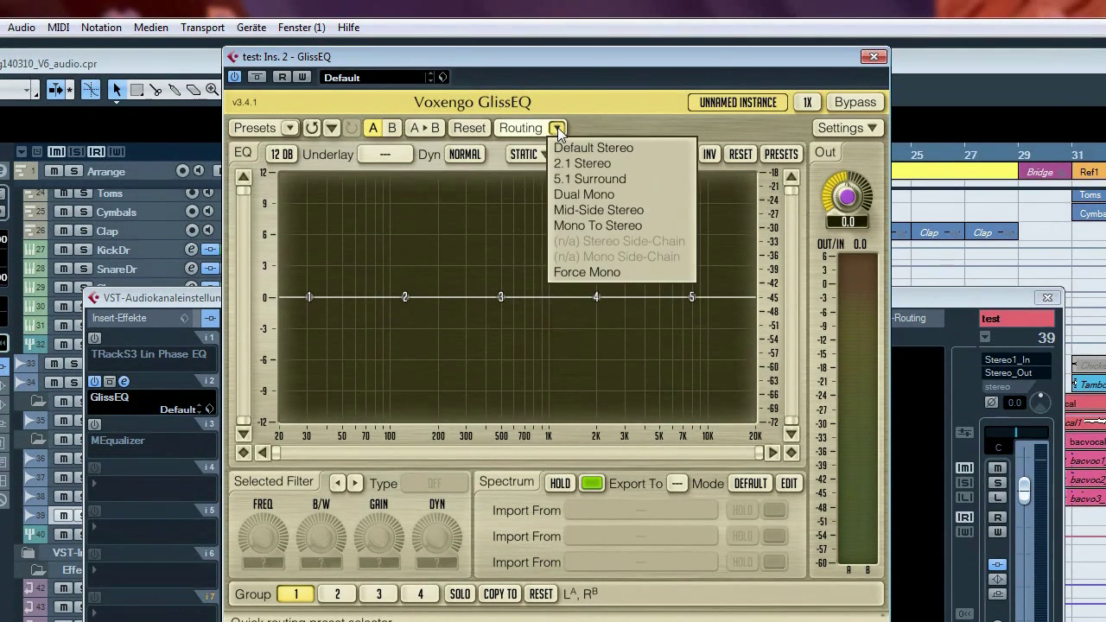
{"action": "left_click", "coordinate": [580, 214]}
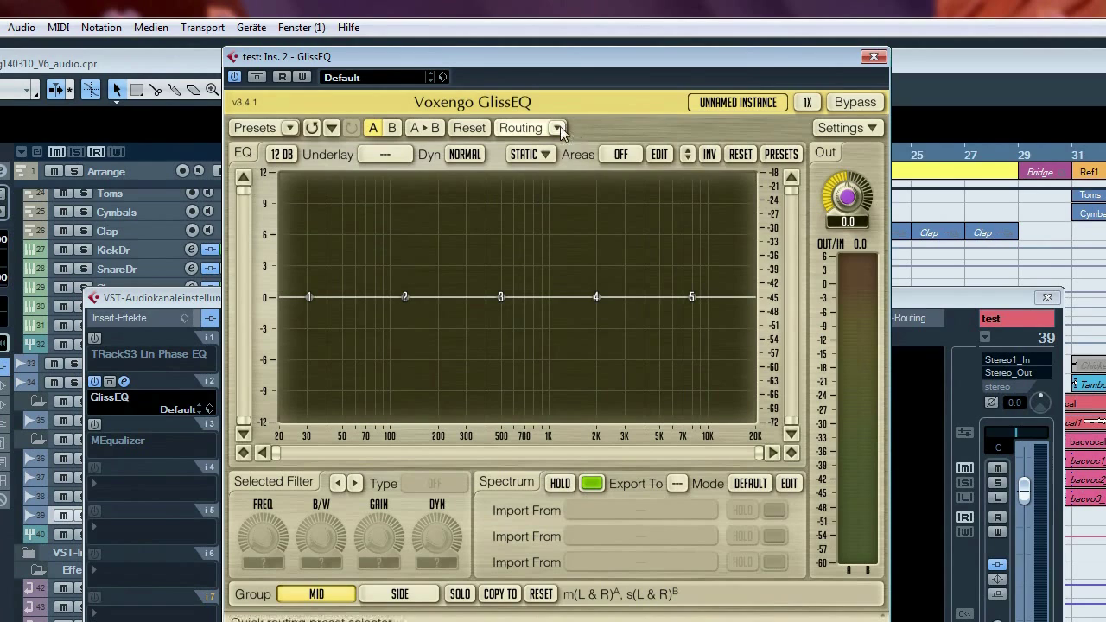
{"action": "left_click", "coordinate": [558, 128]}
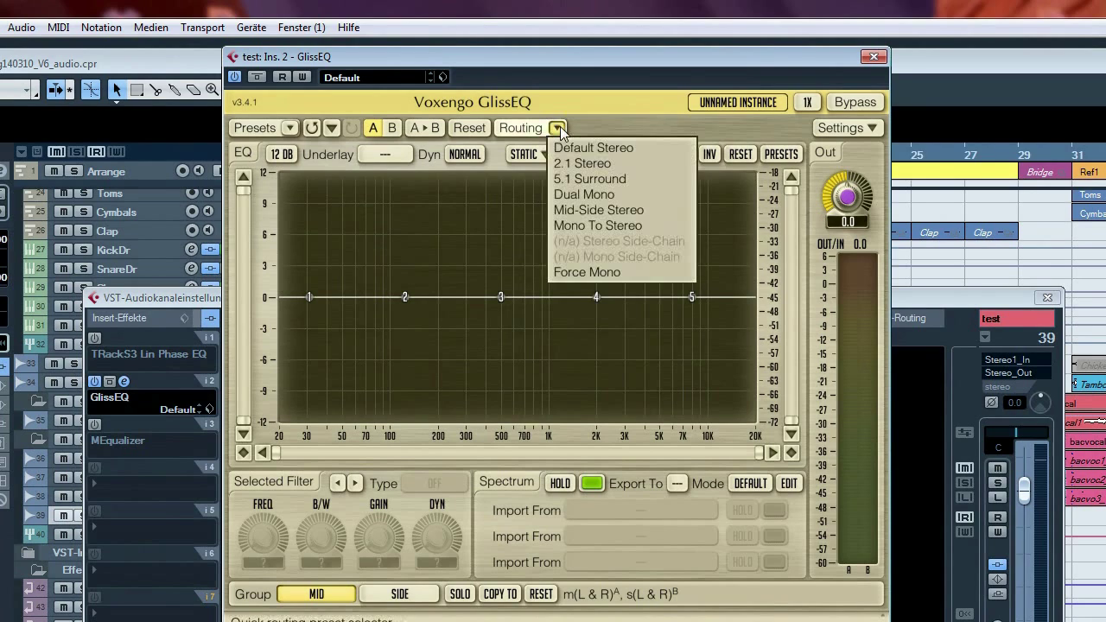
{"action": "left_click", "coordinate": [571, 147]}
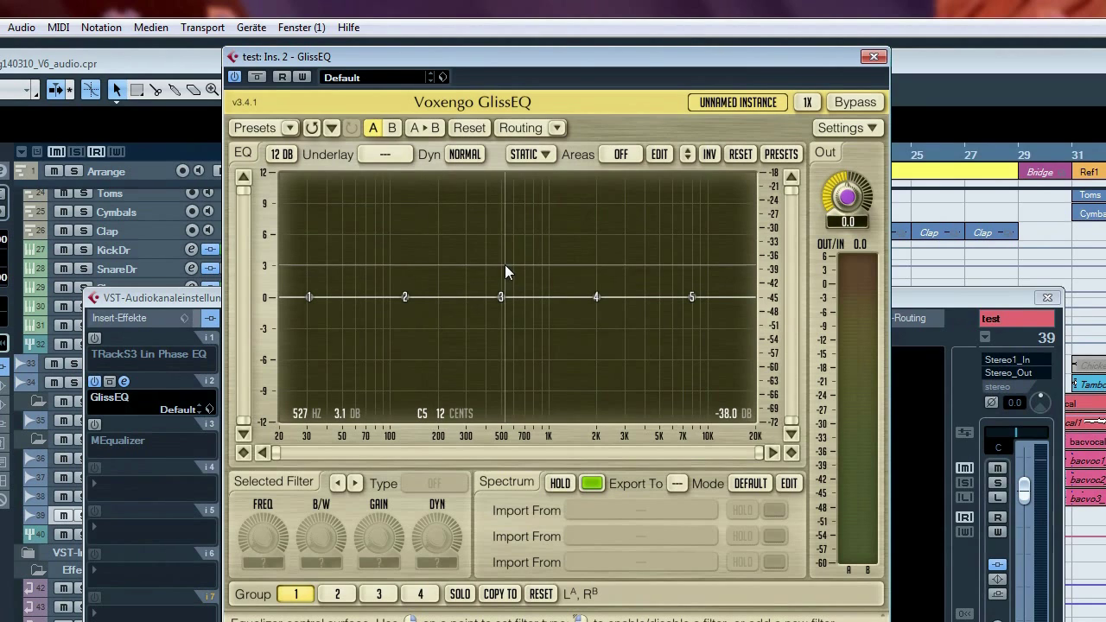
{"action": "left_click", "coordinate": [548, 154]}
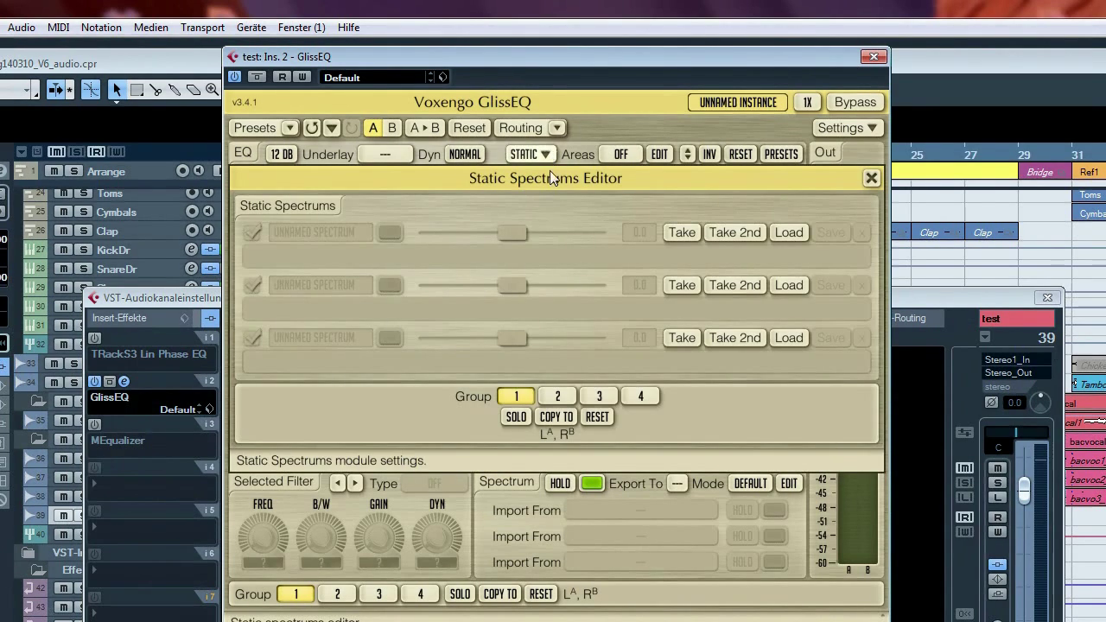
Step: Close the Static Spectrums Editor and then the GlissEQ window
{"action": "left_click_drag", "start_coordinate": [554, 186], "coordinate": [569, 219]}
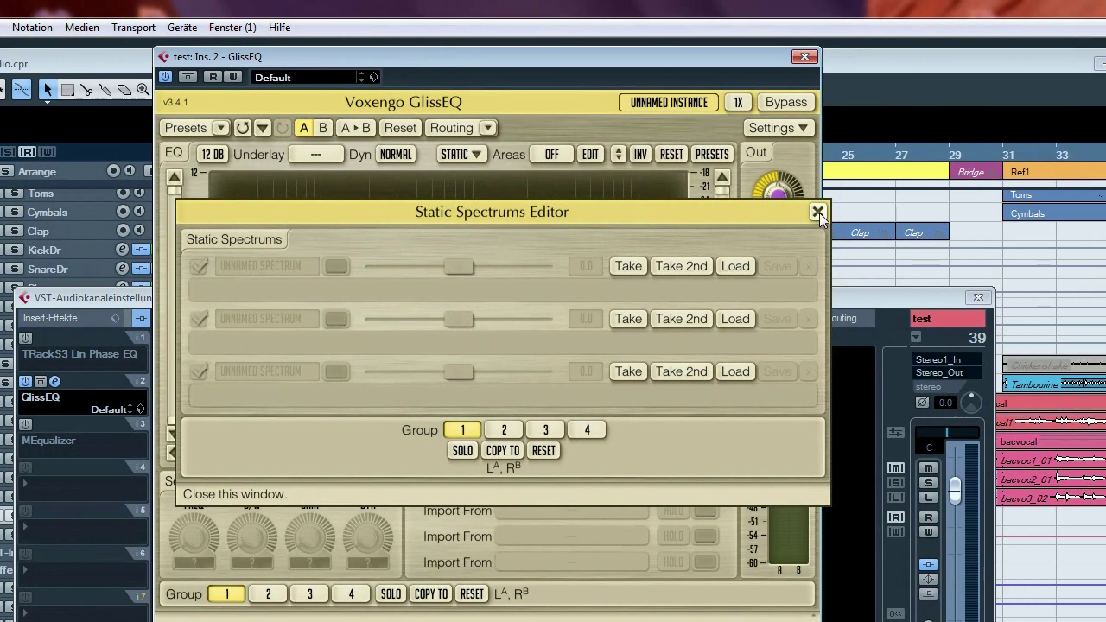
{"action": "left_click", "coordinate": [887, 211]}
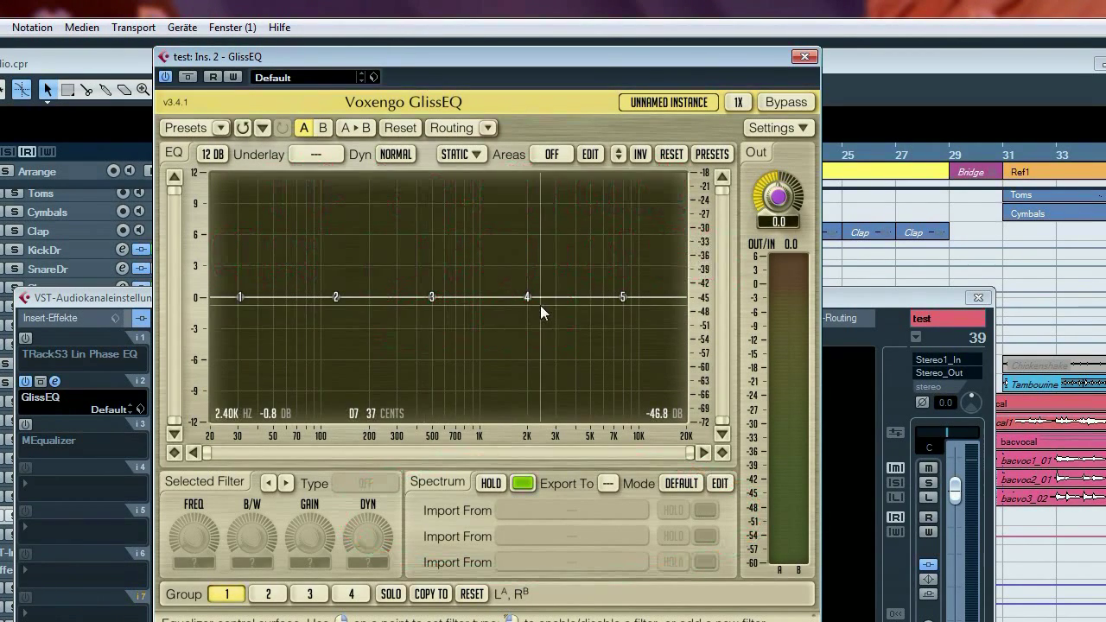
{"action": "left_click", "coordinate": [805, 57]}
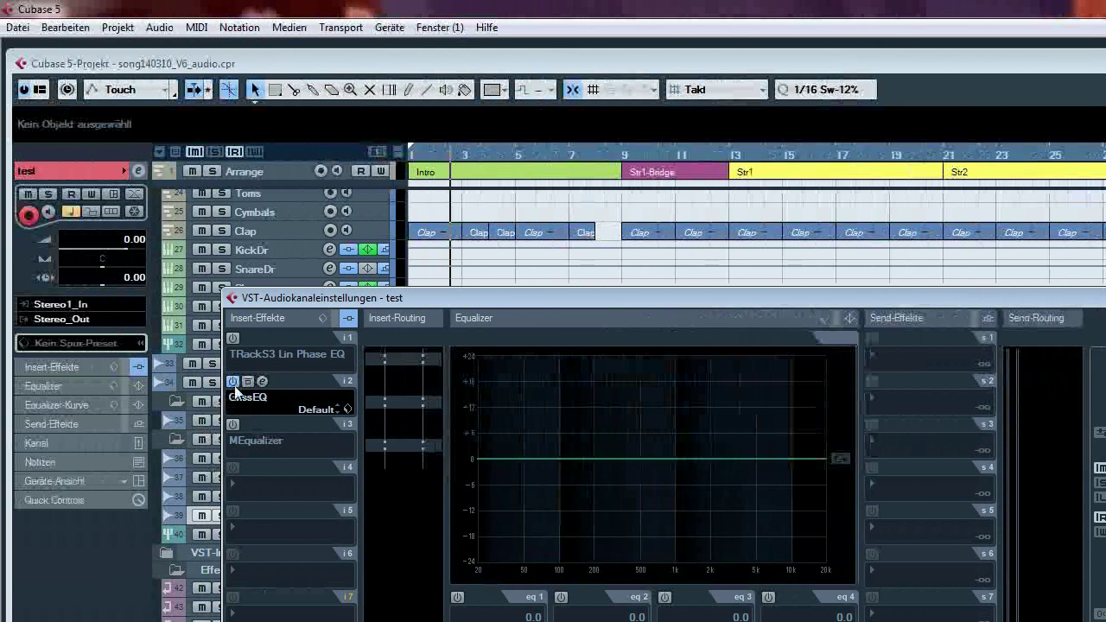
Step: Disable GlissEQ in slot 2, enable MEqualizer in slot 3, and review its editor before closing
{"action": "left_click", "coordinate": [234, 382]}
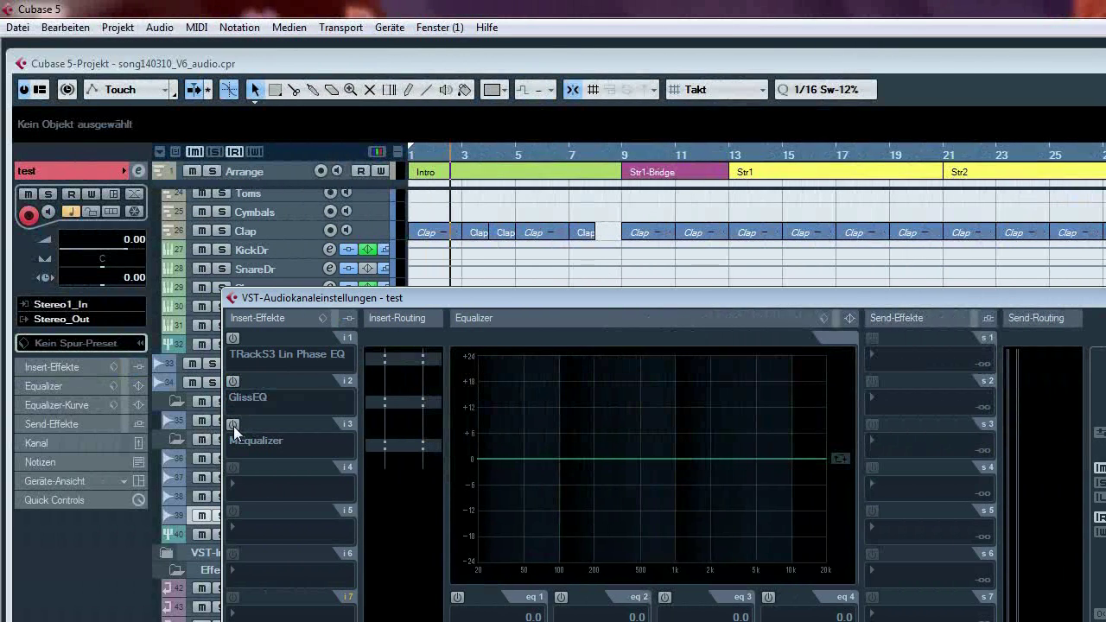
{"action": "left_click", "coordinate": [234, 425]}
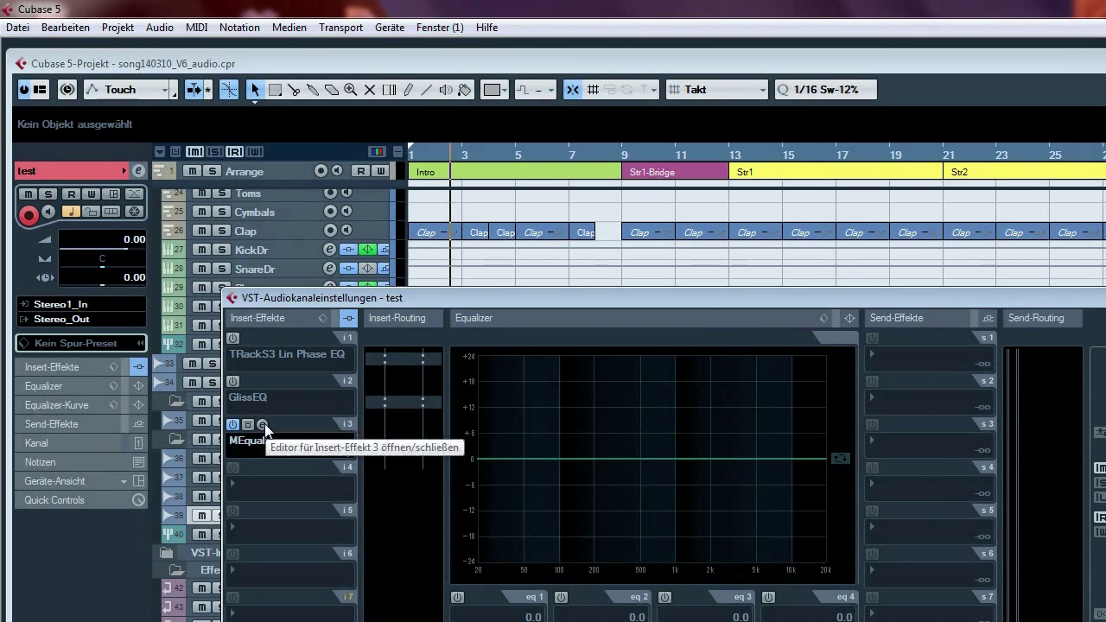
{"action": "left_click", "coordinate": [263, 424]}
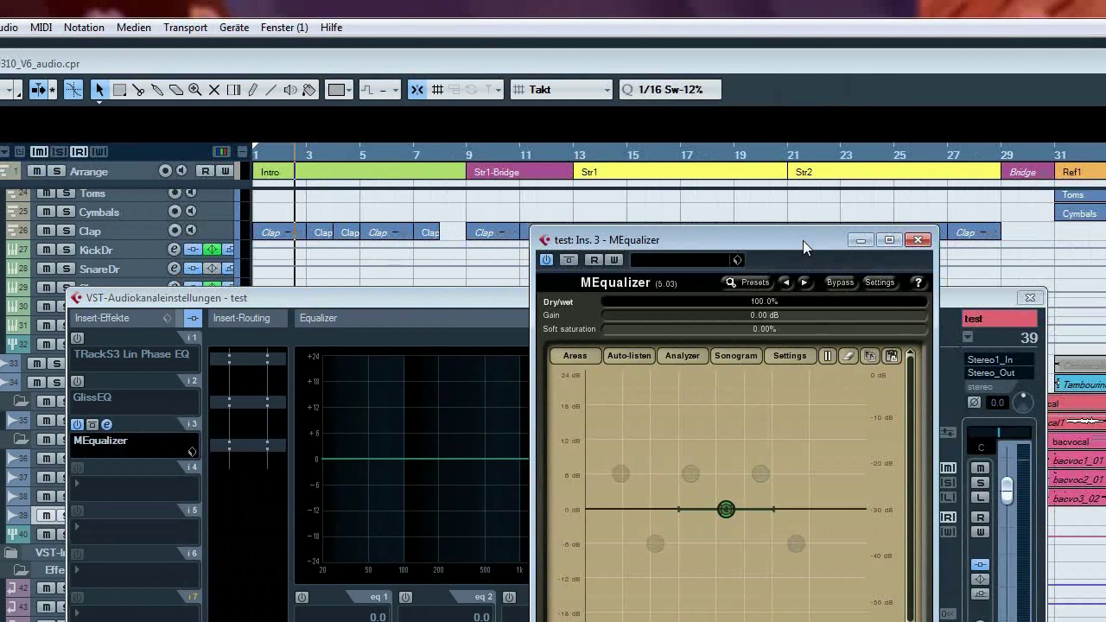
{"action": "left_click_drag", "start_coordinate": [802, 241], "coordinate": [797, 133]}
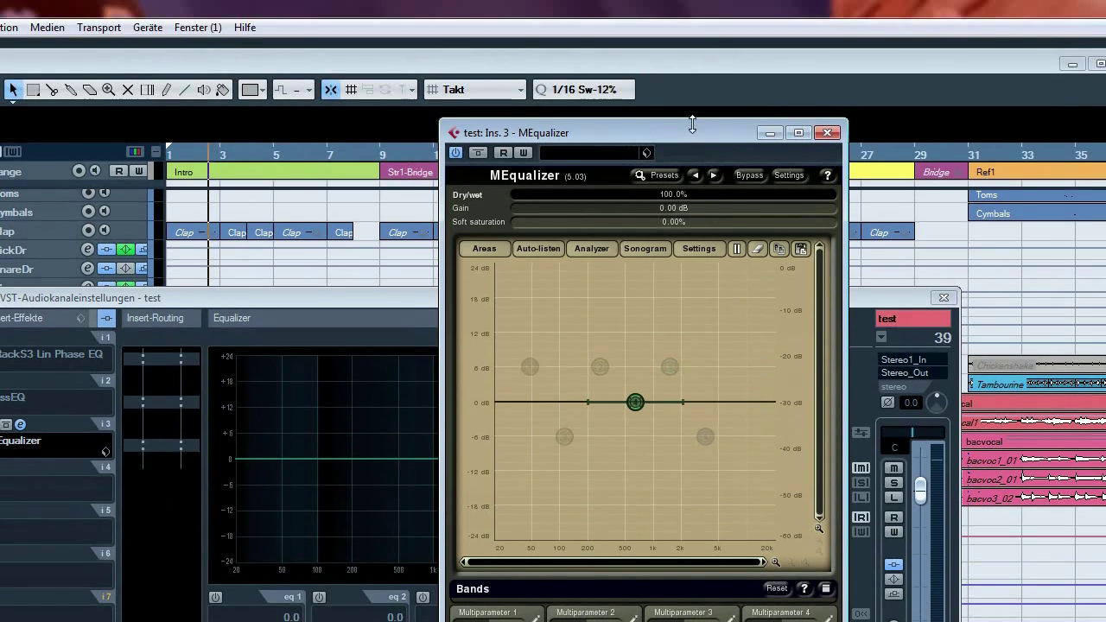
{"action": "left_click_drag", "start_coordinate": [689, 44], "coordinate": [686, 18]}
{"action": "left_click_drag", "start_coordinate": [687, 102], "coordinate": [679, 77]}
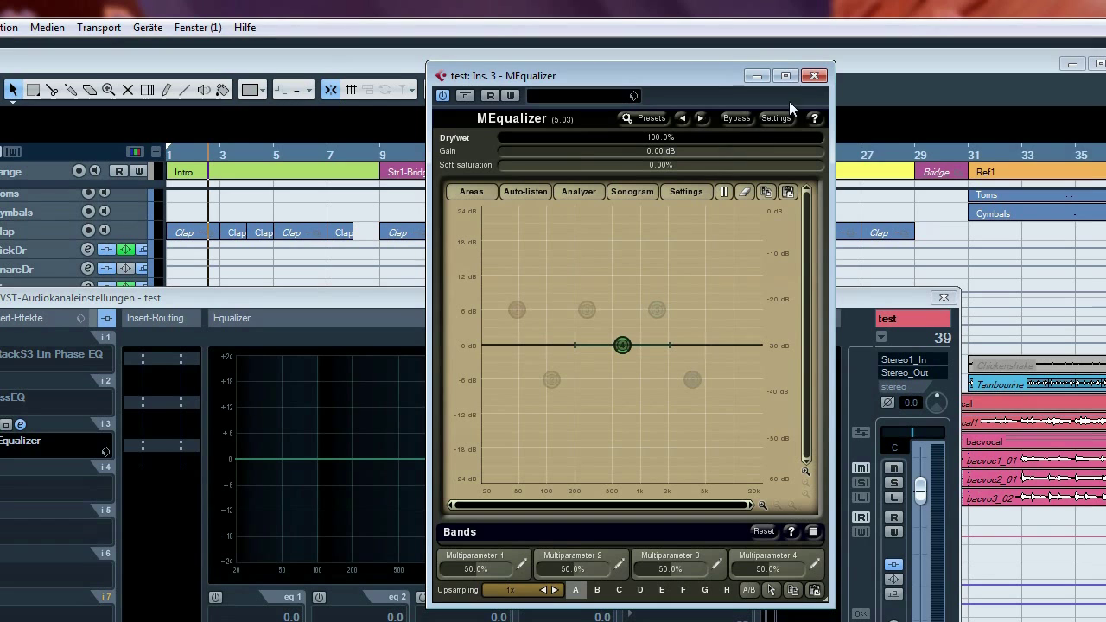
{"action": "left_click", "coordinate": [816, 77]}
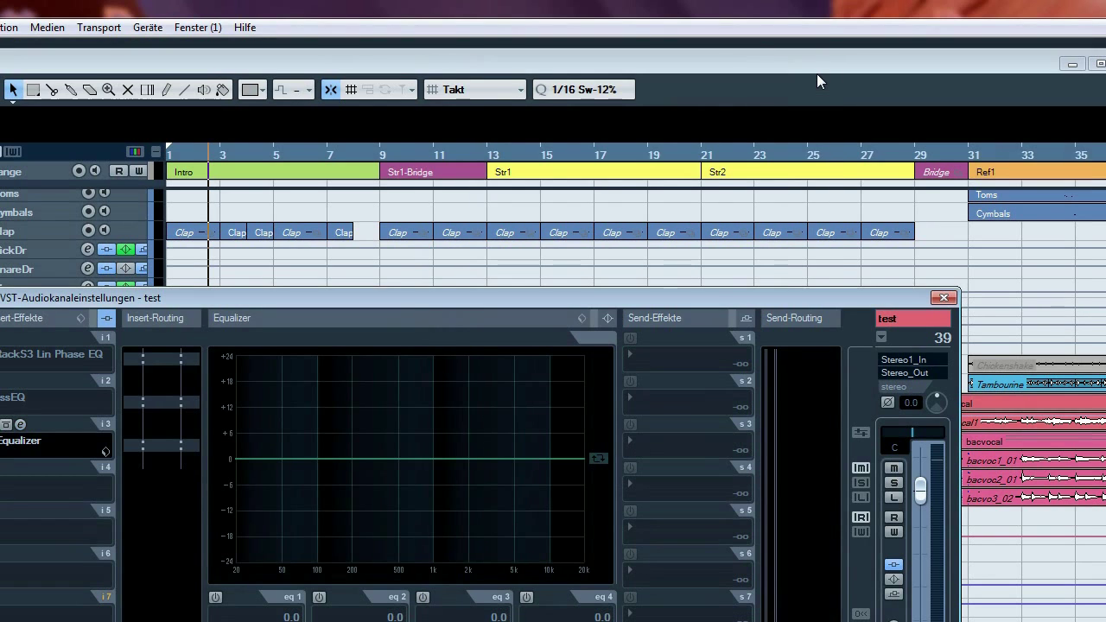